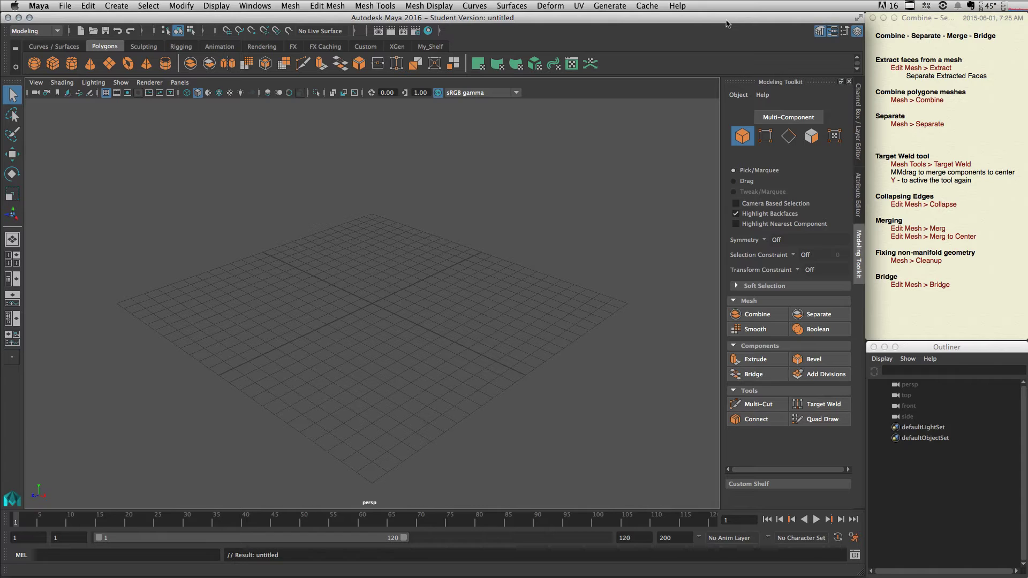
Check the extract-faces note, then add a polygon cube at the grid centre.
left_click(890, 45)
left_click_drag(889, 60, 961, 58)
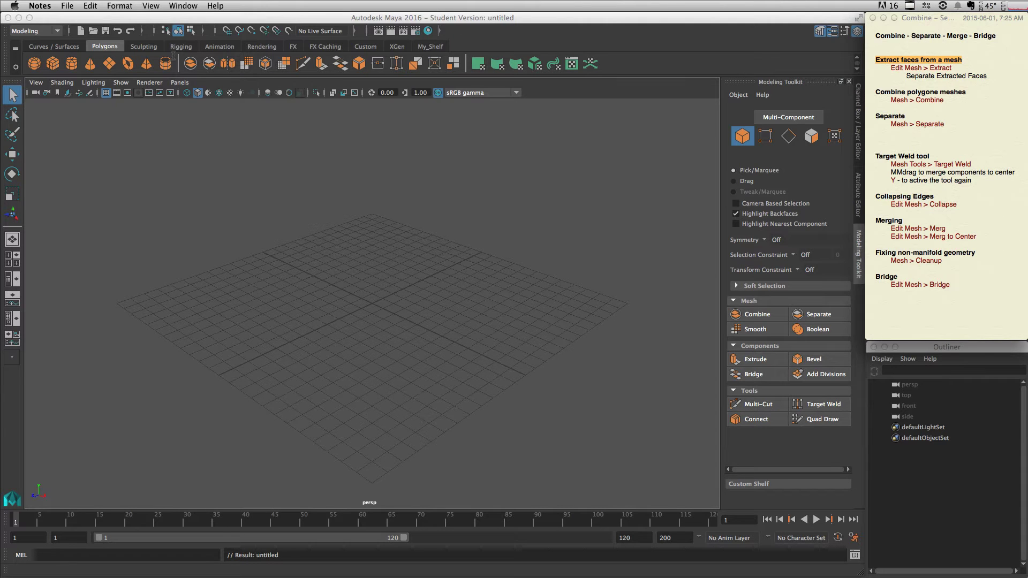
left_click(135, 17)
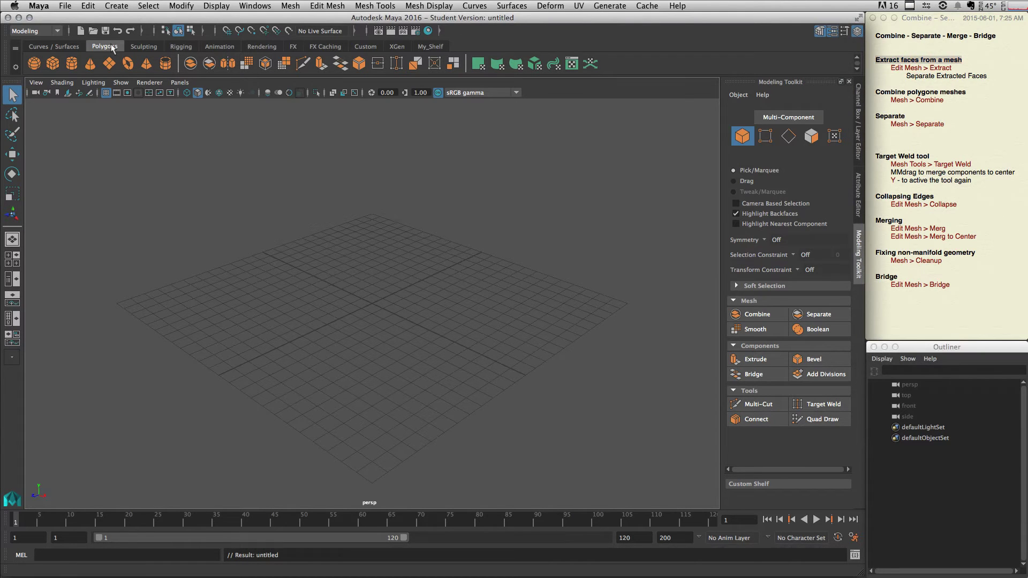
left_click(53, 64)
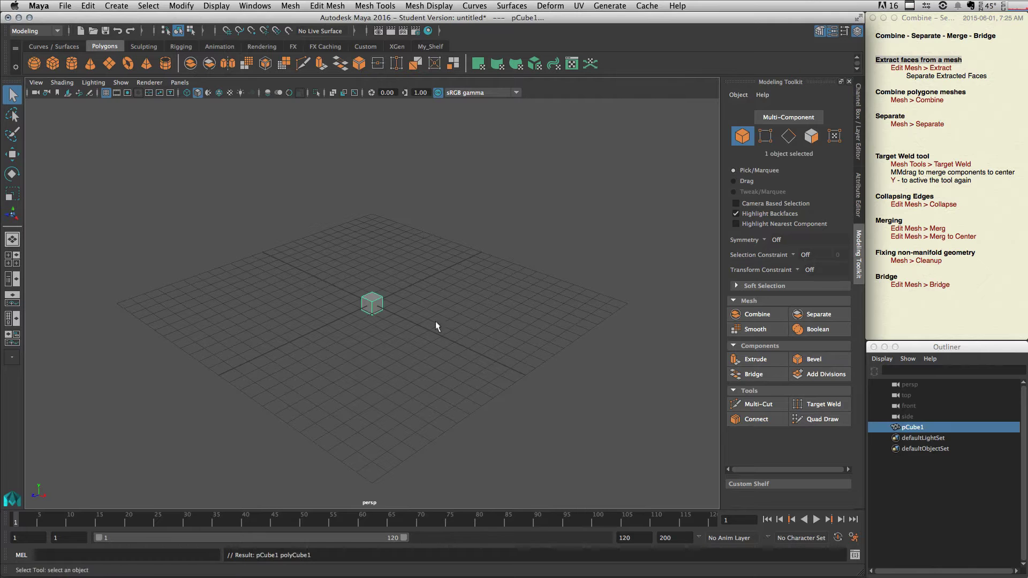
right_click_drag(349, 305, 598, 307, "alt")
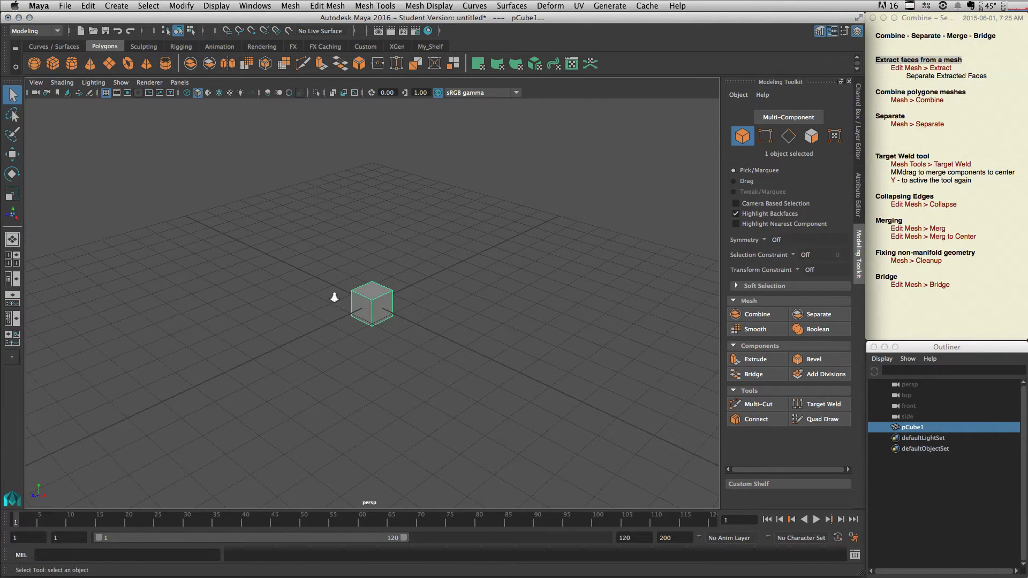
right_click_drag(598, 307, 471, 301, "alt")
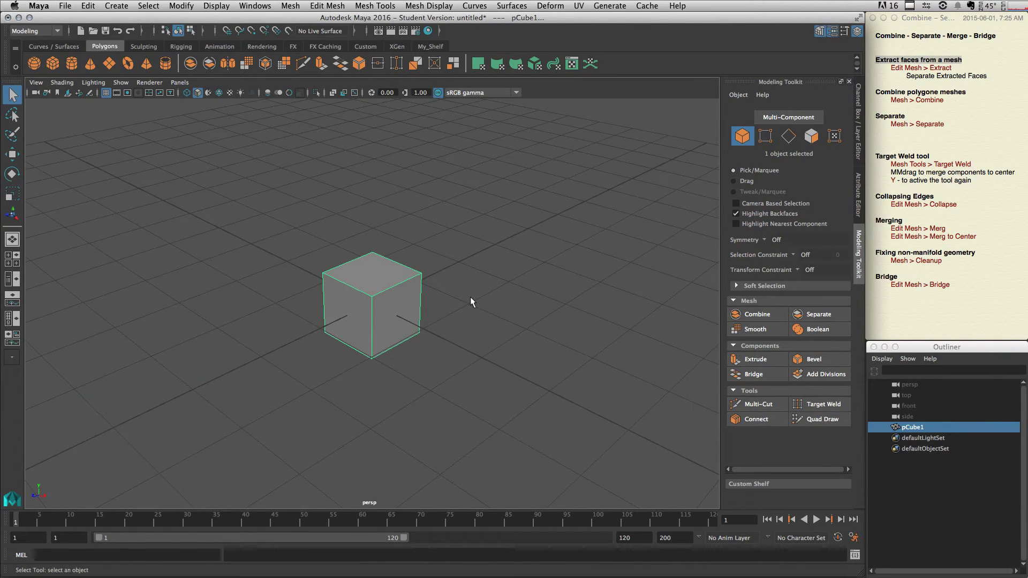
Select the cube's top face in Face mode and review the extraction note.
right_click_drag(406, 288, 394, 310)
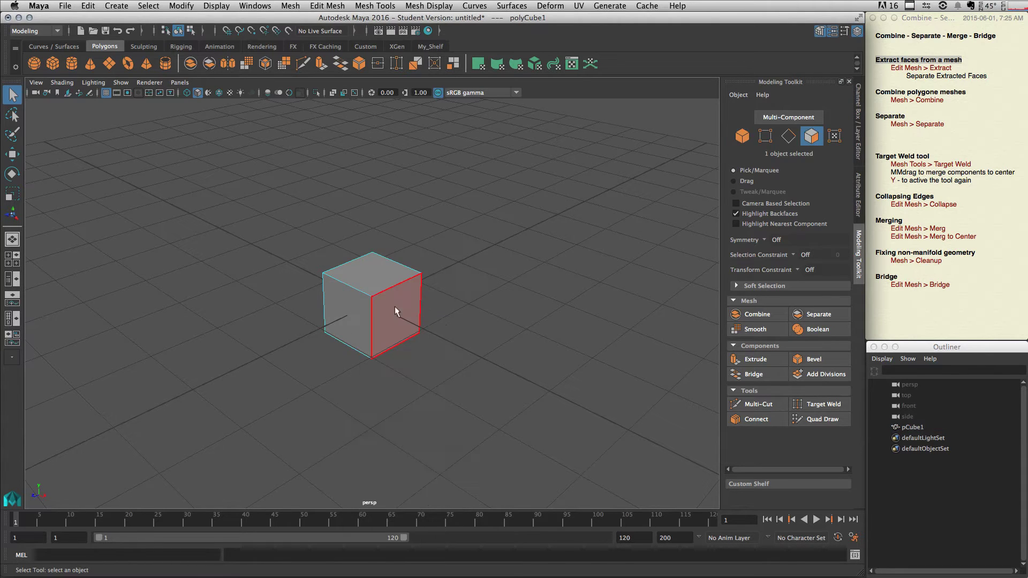
left_click(379, 278)
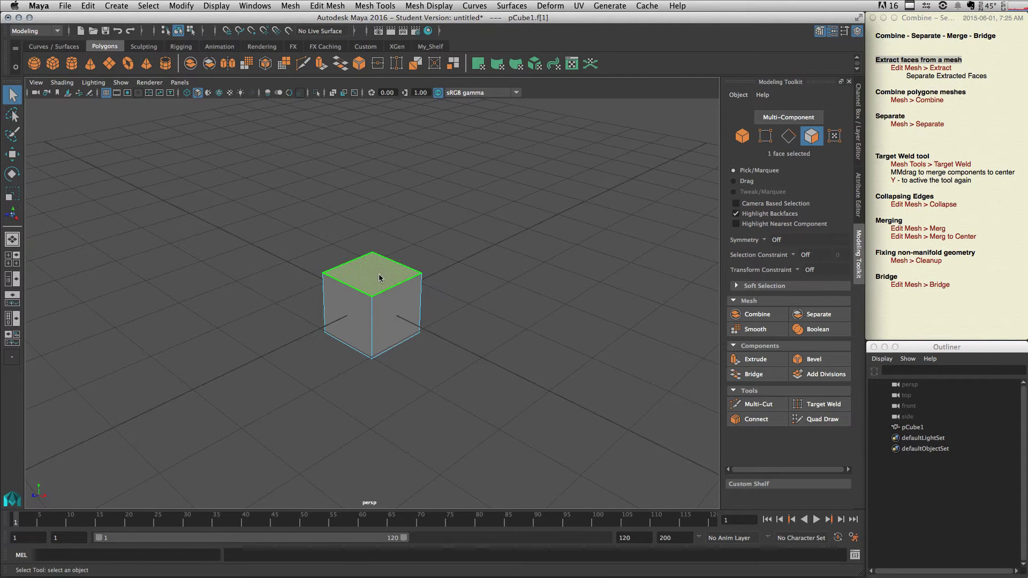
left_click(889, 68)
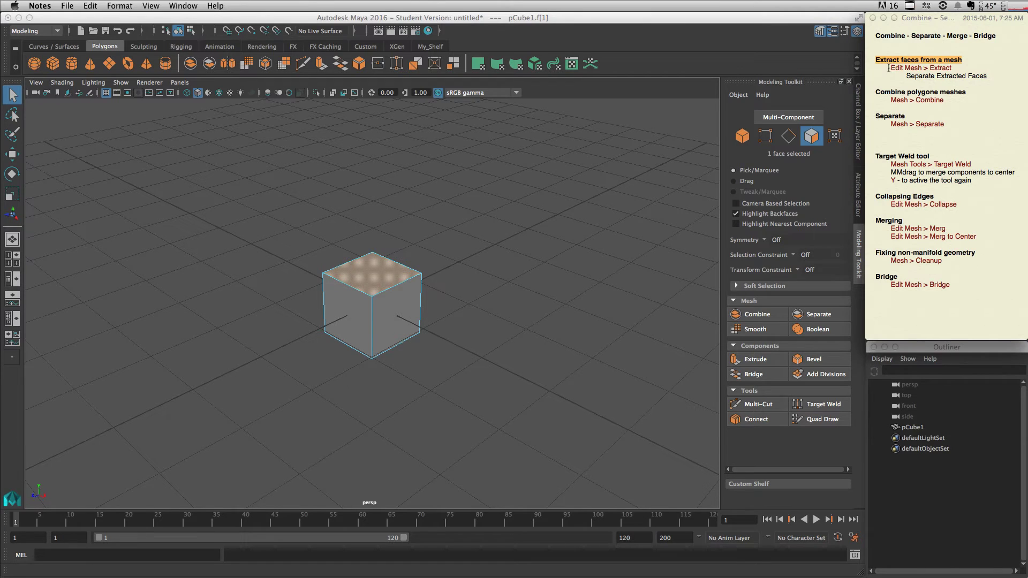
left_click_drag(889, 68, 957, 69)
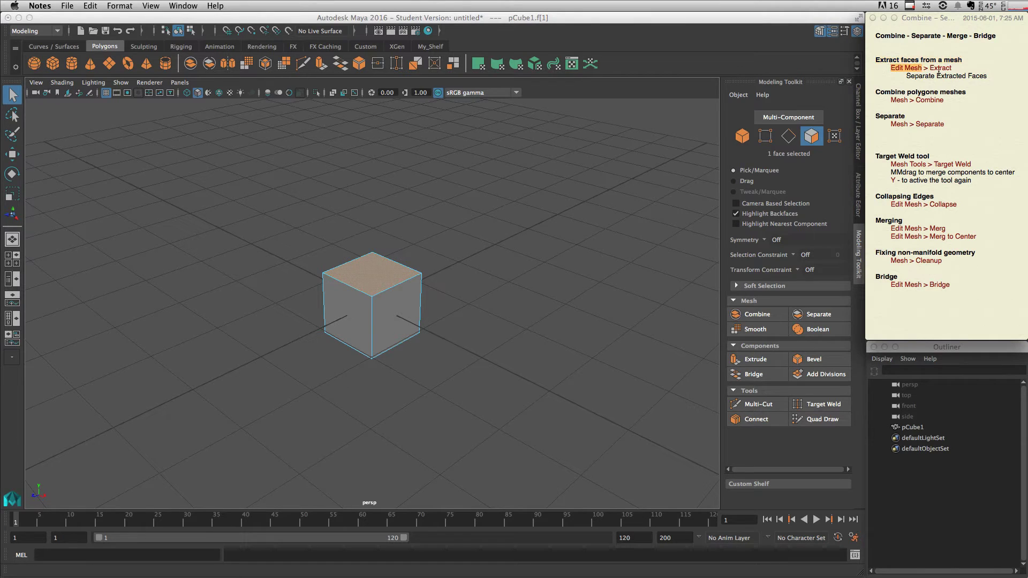
left_click(262, 16)
left_click(330, 5)
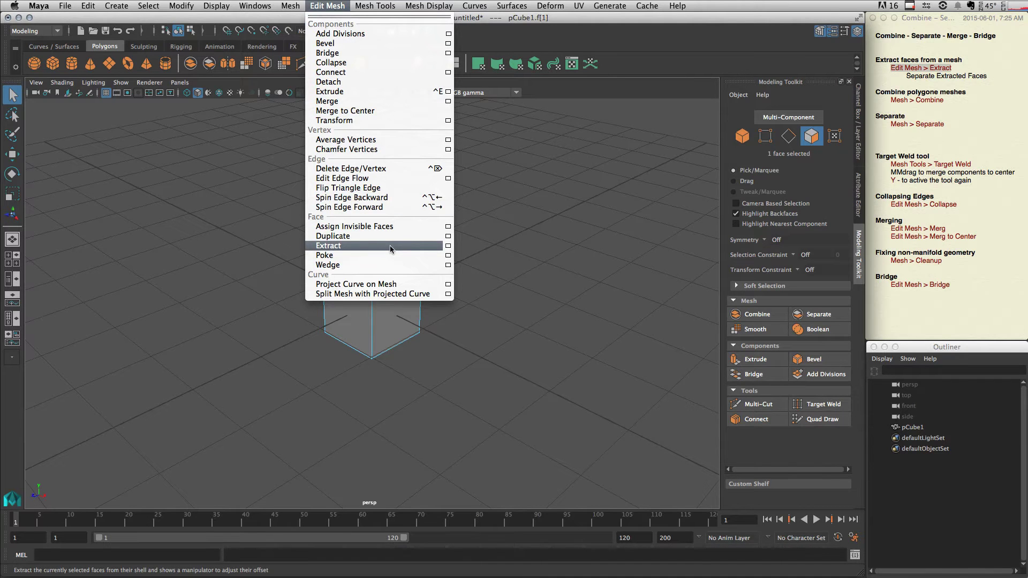
Open the Edit Mesh > Extract options dialog.
left_click(448, 246)
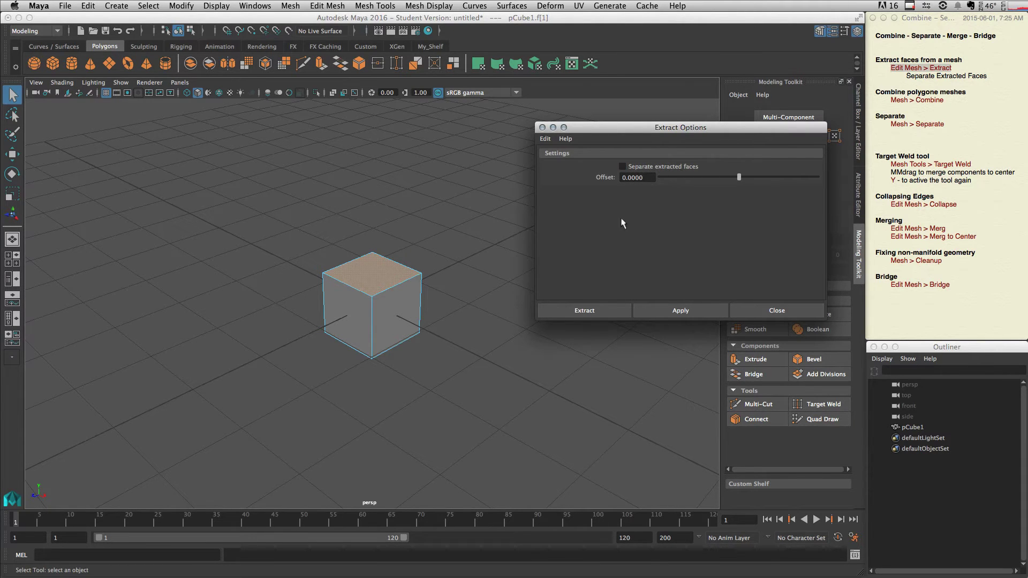
Extract the top face and lift it above the cube with the Z arrow.
left_click(675, 314)
left_click_drag(628, 128, 687, 161)
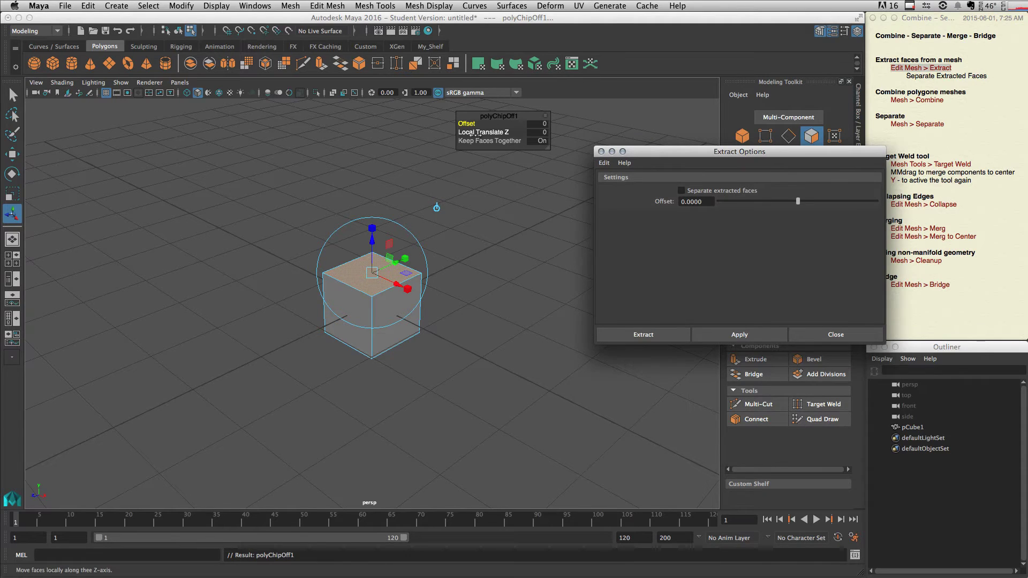
middle_click_drag(436, 208, 437, 118)
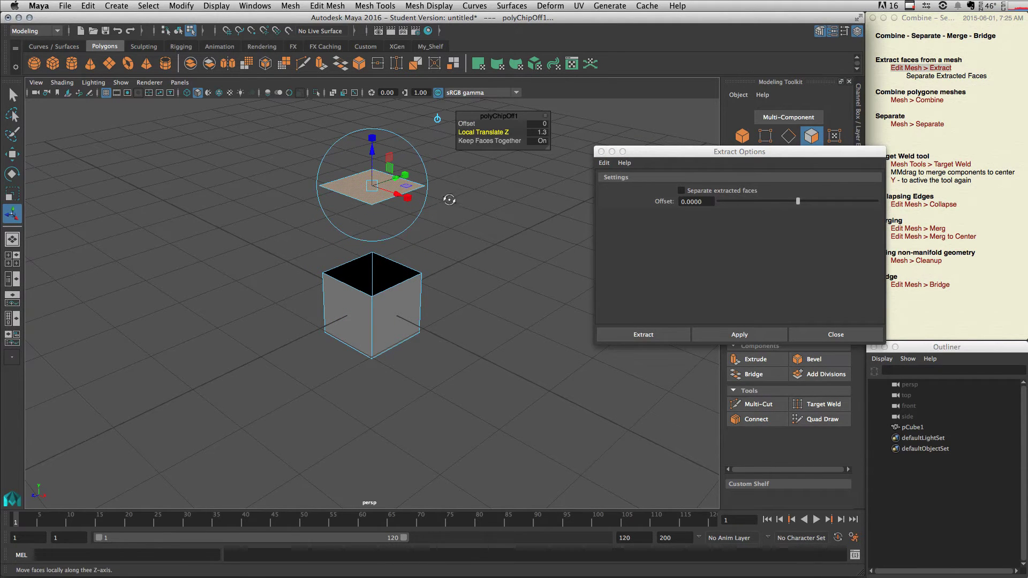
mouse_move(448, 198)
left_mouse_down("alt")
mouse_move(435, 202)
mouse_move(421, 257)
left_mouse_up("alt")
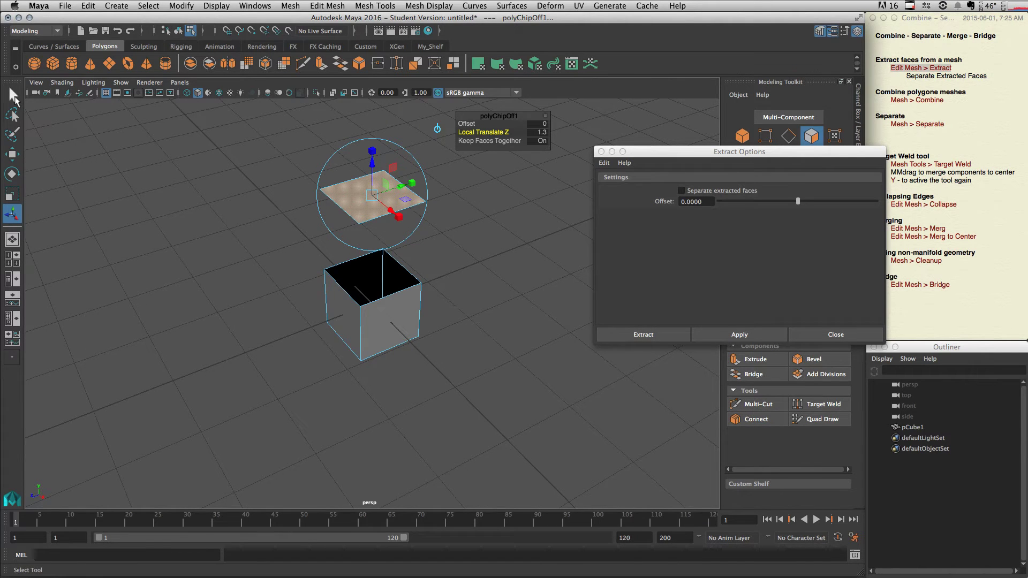
Close Extract Options, select pCube1 in the Outliner, then undo the extraction.
left_click(12, 98)
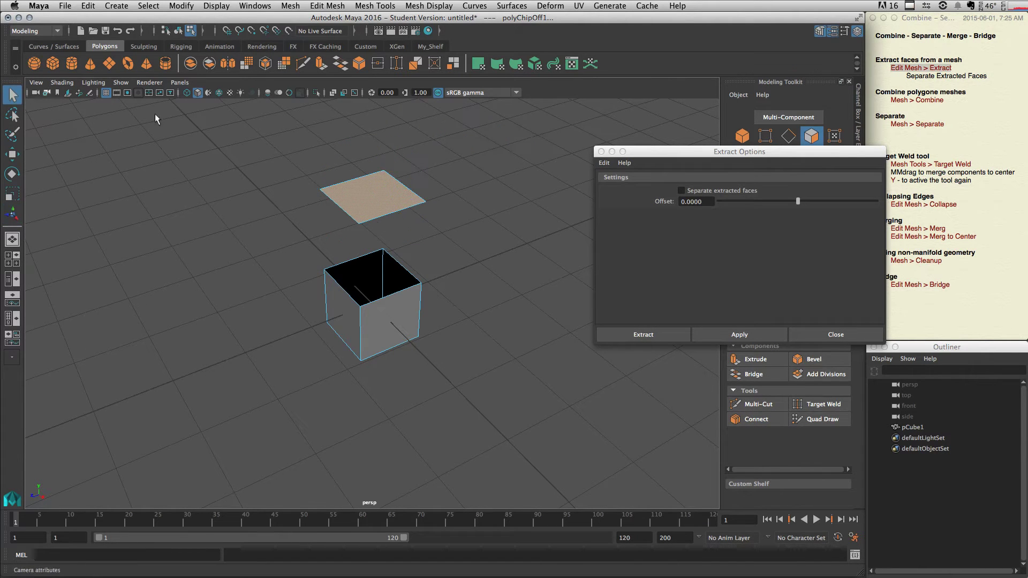
left_click(845, 337)
left_click_drag(464, 270, 601, 303, "alt")
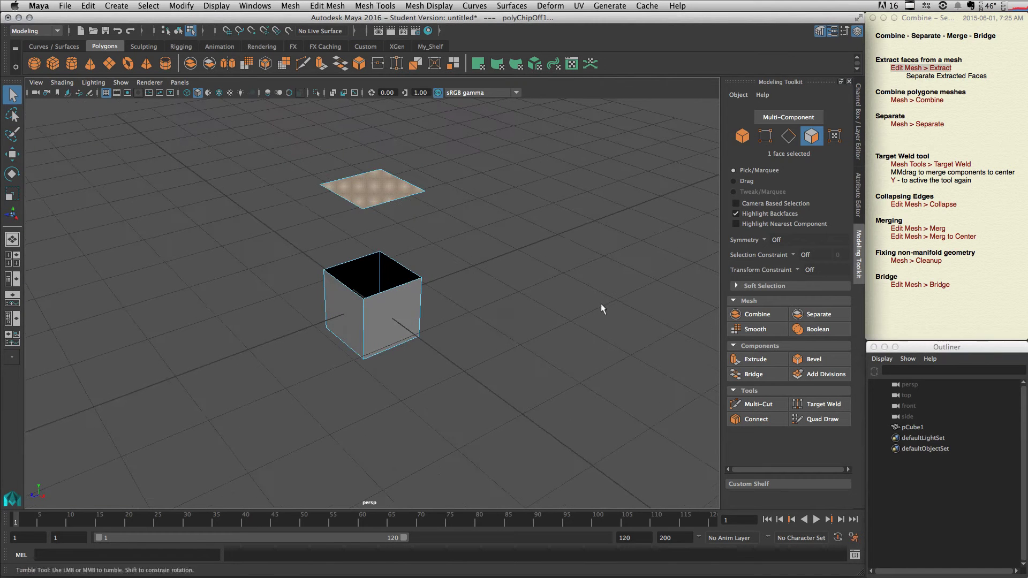
left_click(915, 428)
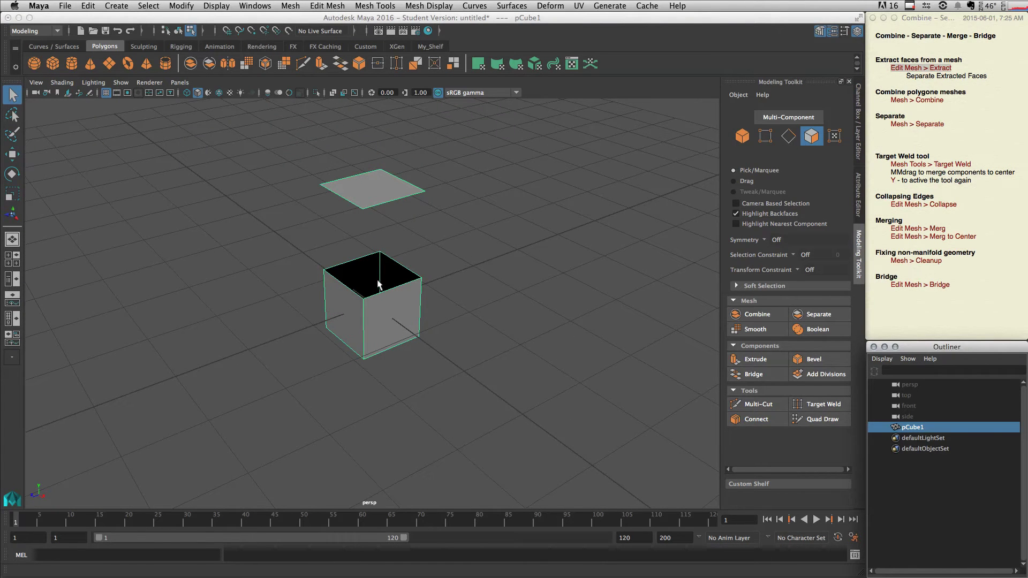
left_click_drag(430, 252, 371, 177, "alt")
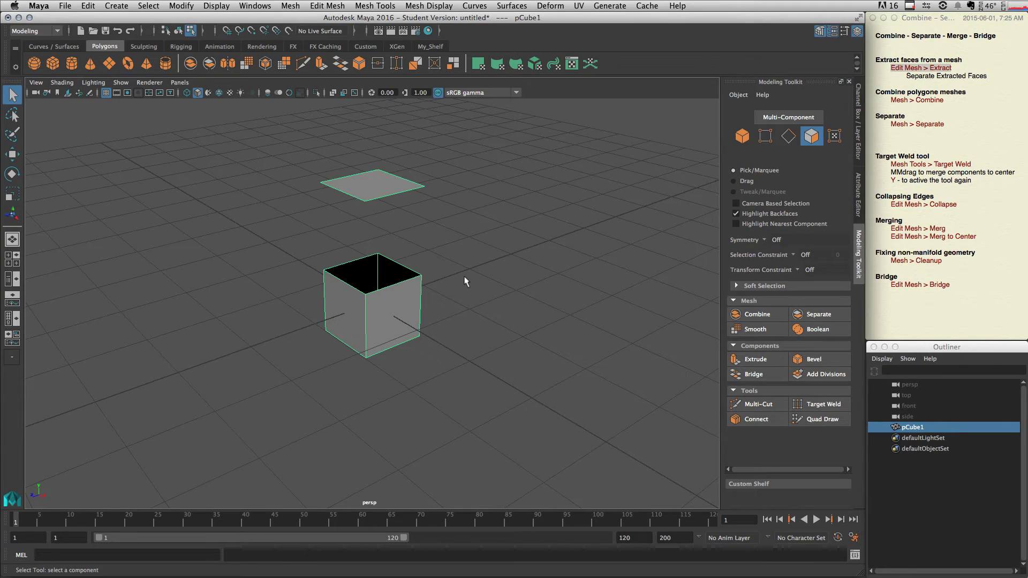
key("ctrl+z")
key("ctrl+z")
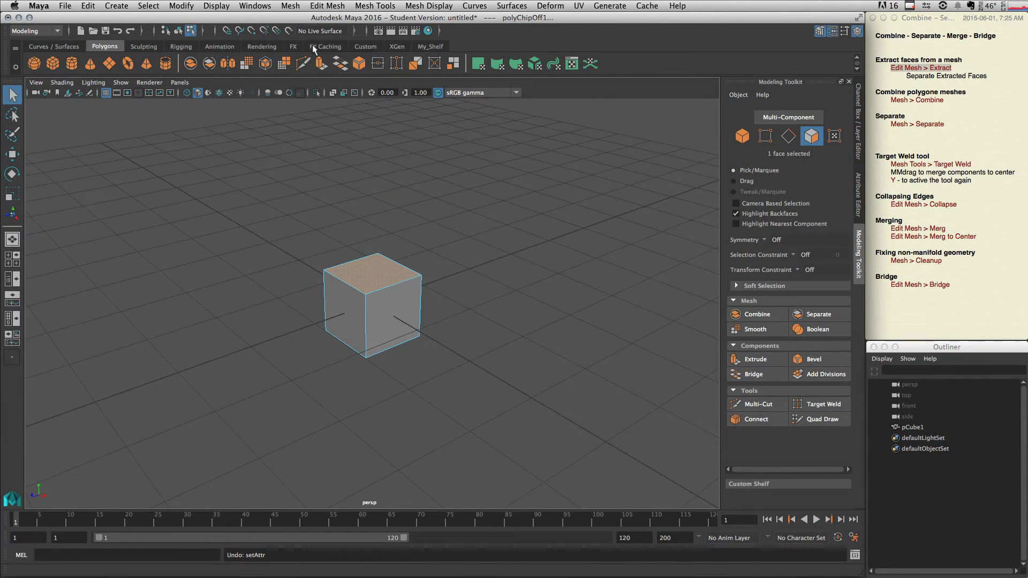
Reopen Edit Mesh > Extract options to turn on 'Separate extracted faces'.
left_click(327, 6)
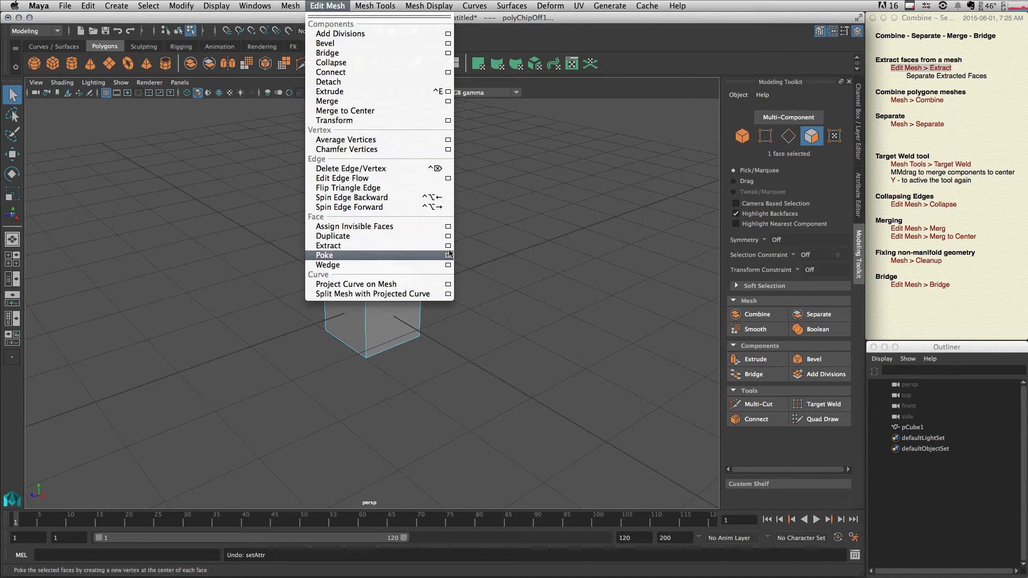
left_click(447, 246)
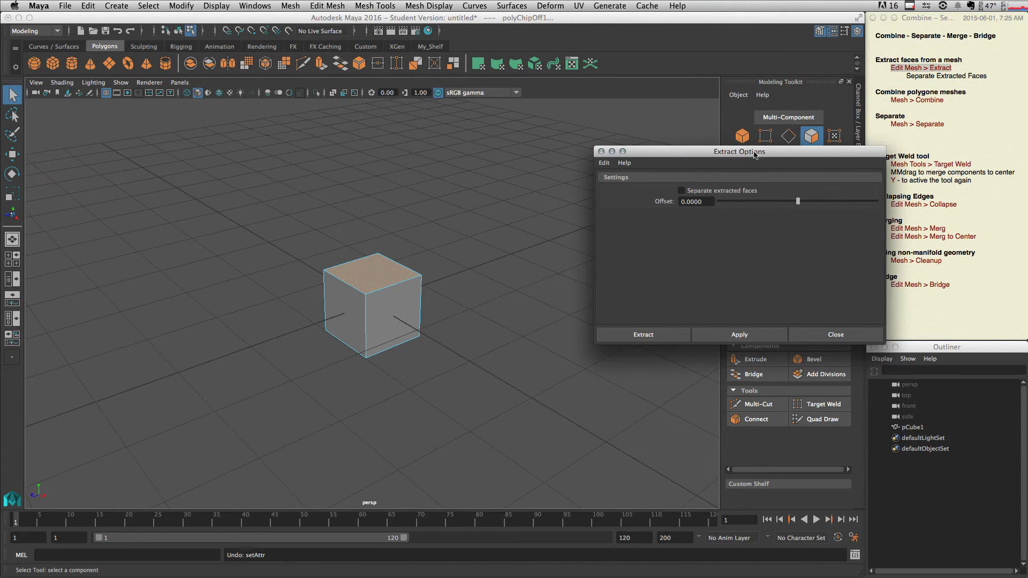
left_click_drag(755, 154, 663, 130)
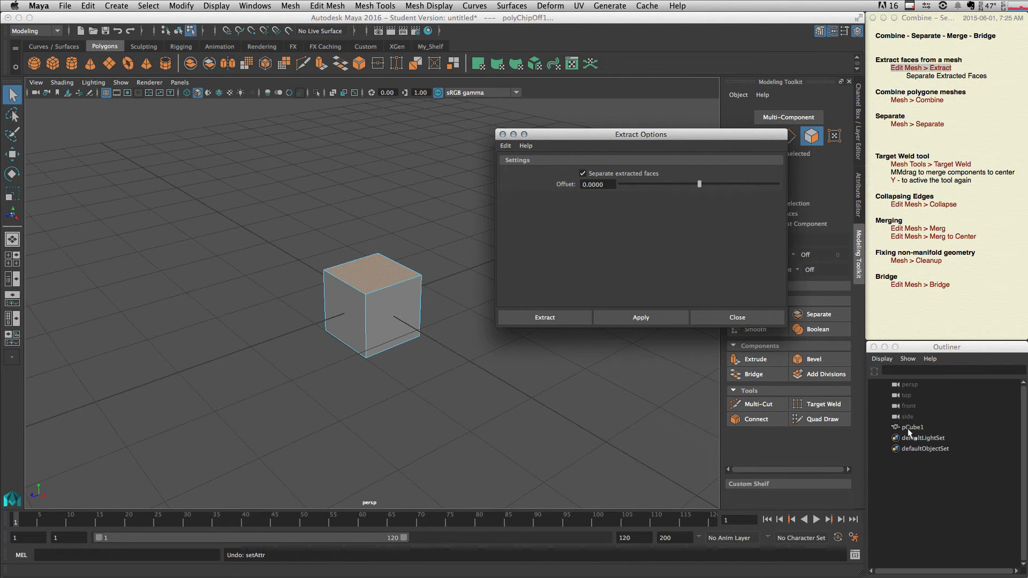
Extract the top face as a separate mesh and raise it above the cube.
left_click(647, 319)
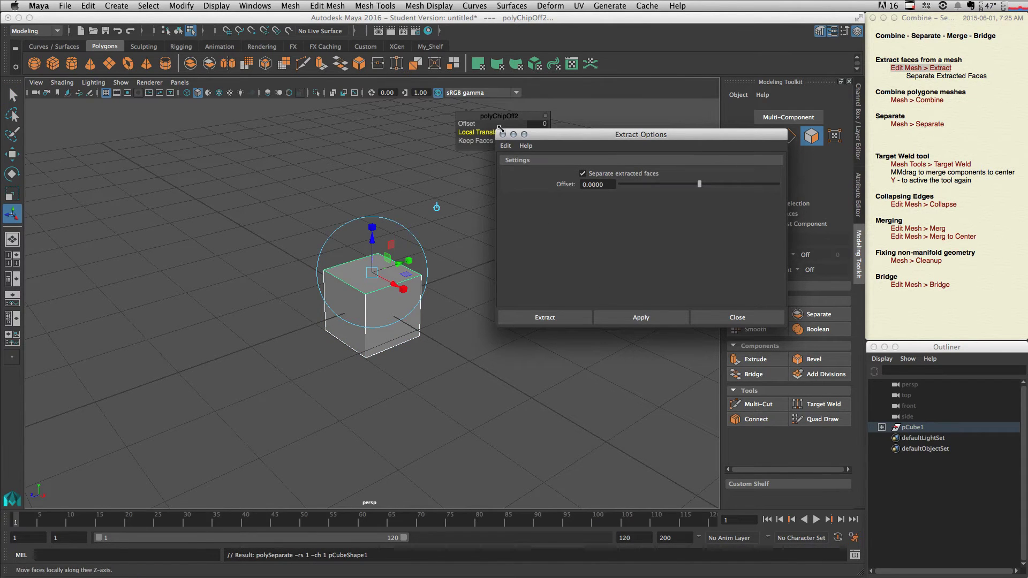
left_click_drag(527, 130, 536, 165)
middle_click_drag(437, 206, 437, 131)
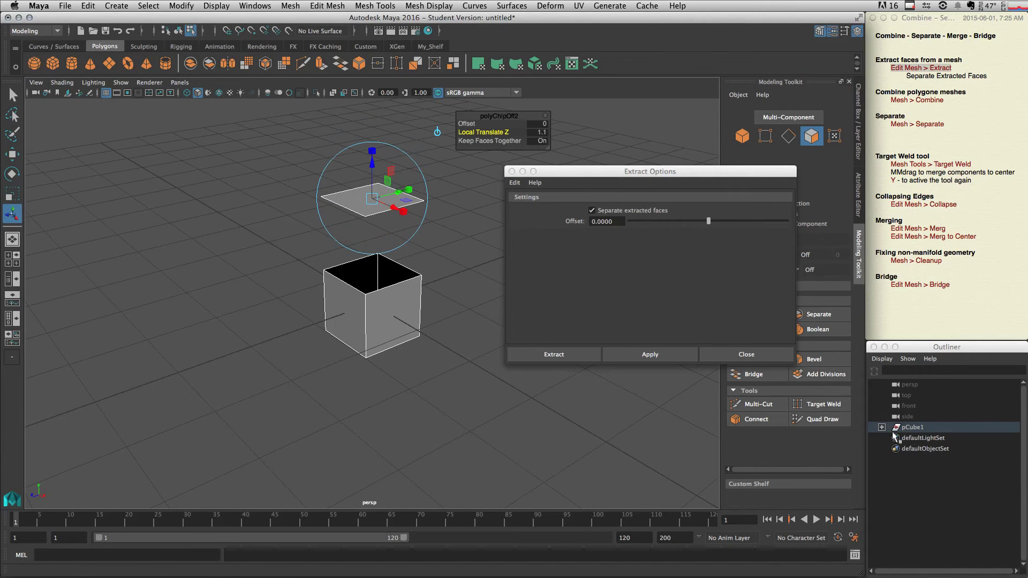
Select polySurface1 and polySurface2 under pCube1, then close Extract Options.
left_click(882, 428)
left_click_drag(924, 438, 936, 448)
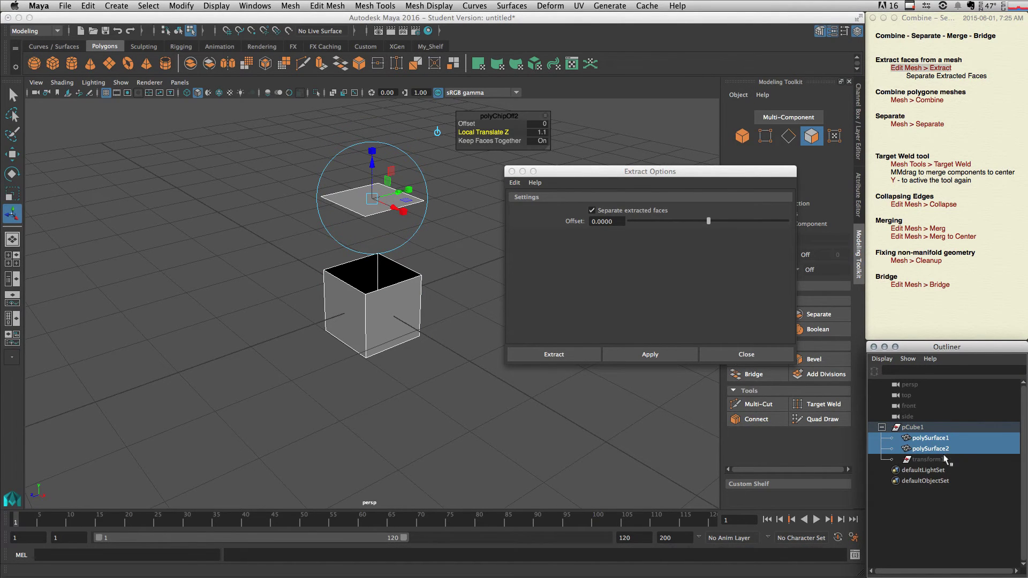
left_click(934, 460)
left_click(940, 439)
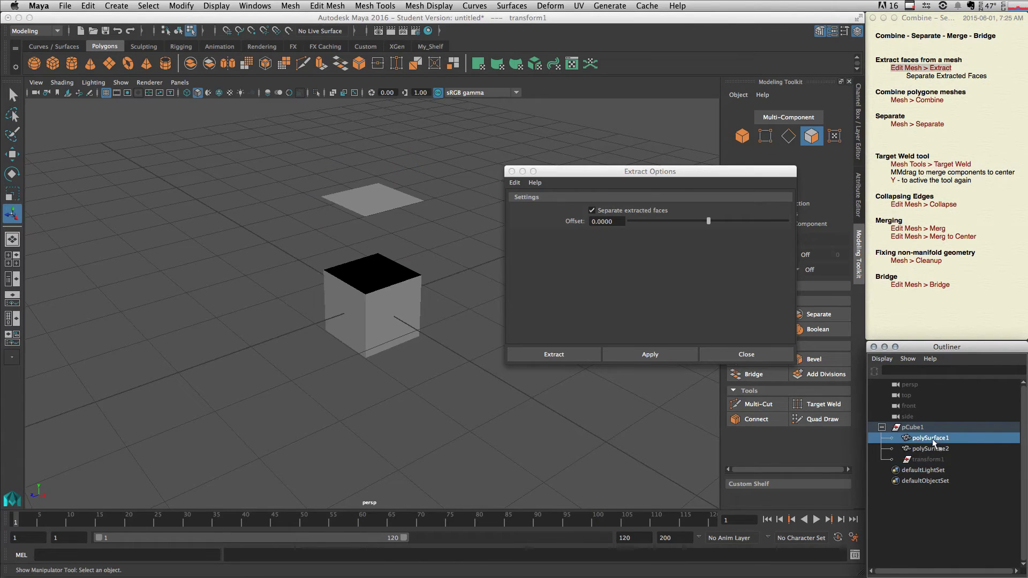
left_click(945, 452)
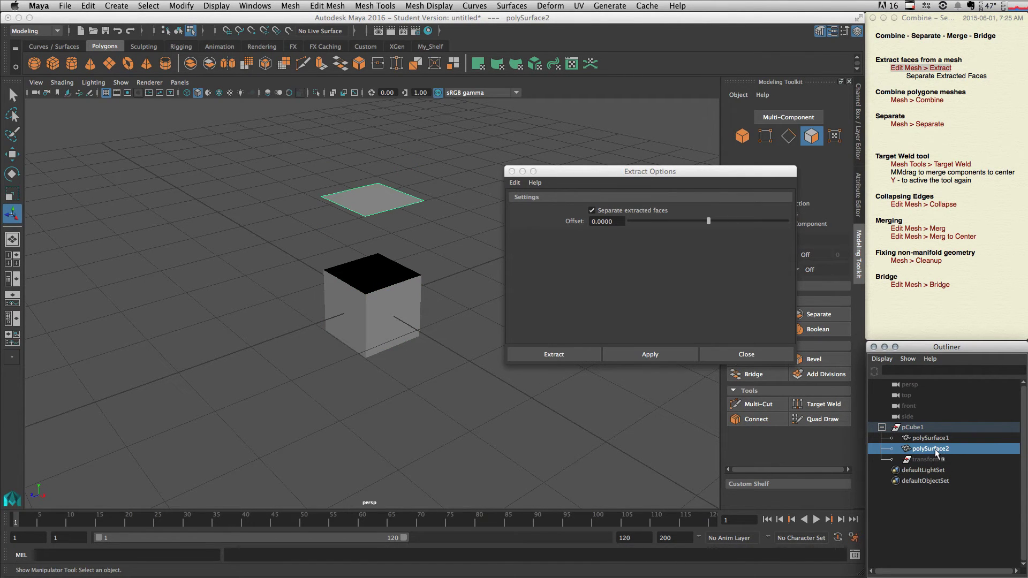
left_click(754, 356)
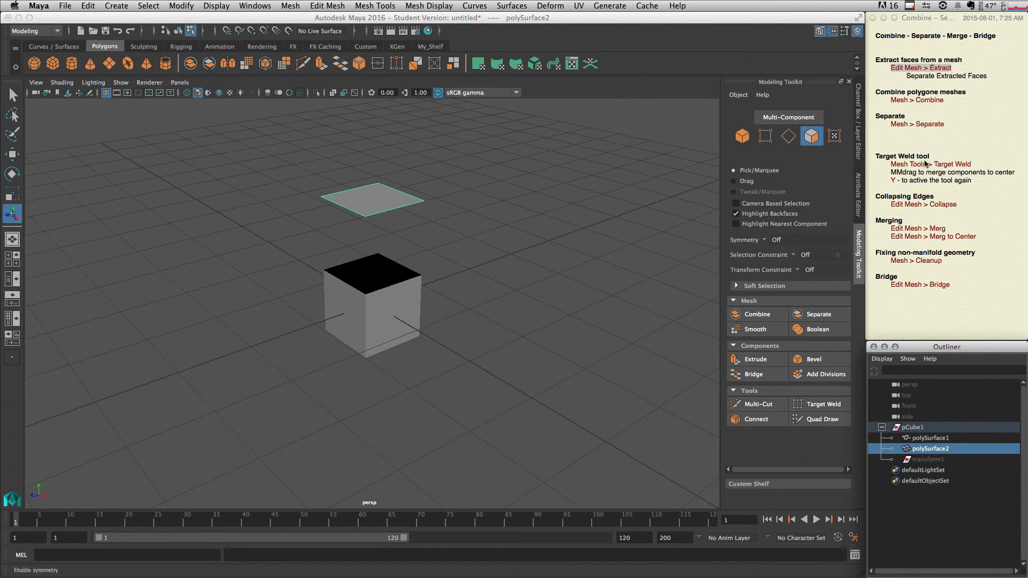
left_click(939, 78)
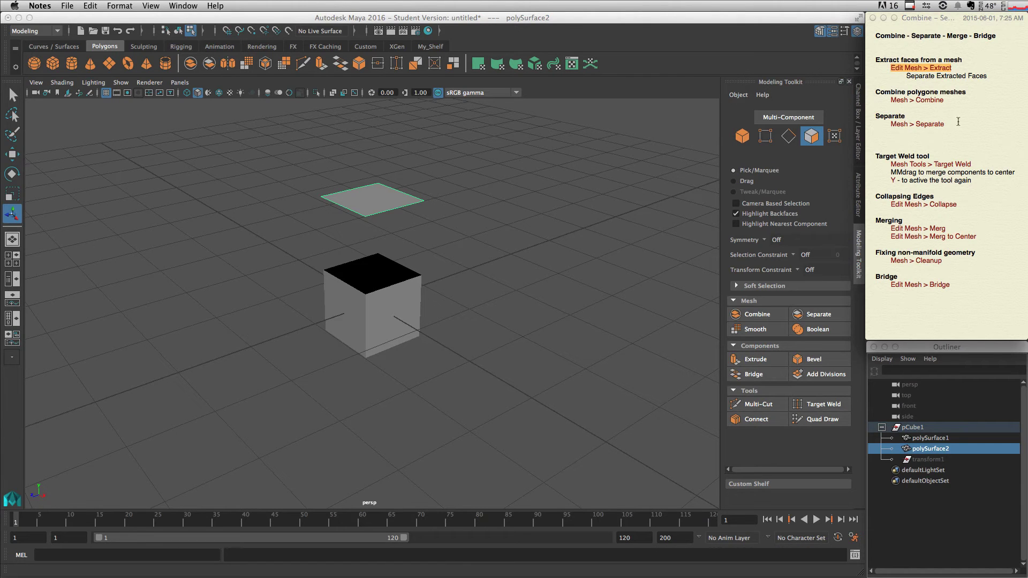
left_click_drag(870, 93, 969, 93)
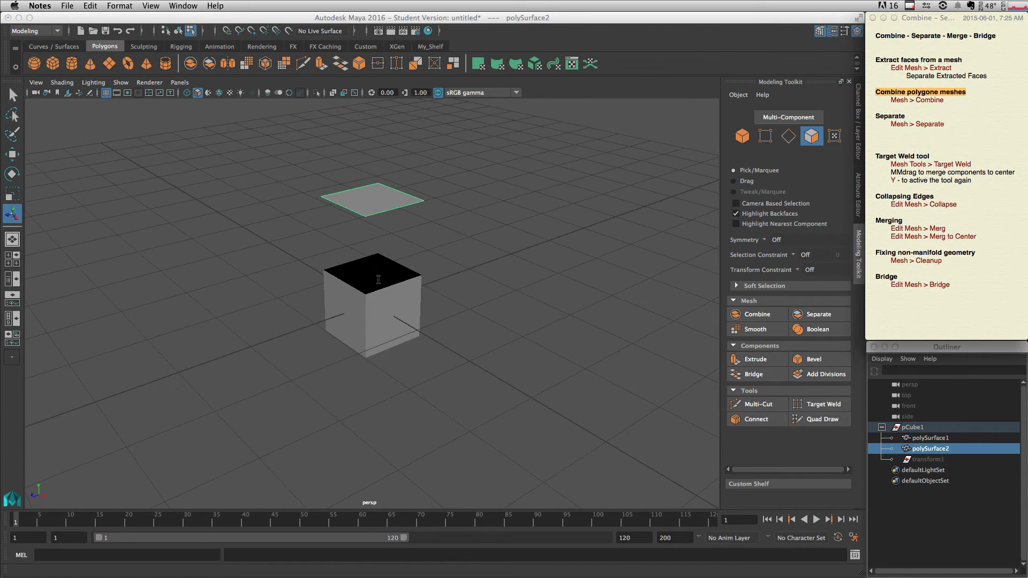
left_click(930, 438)
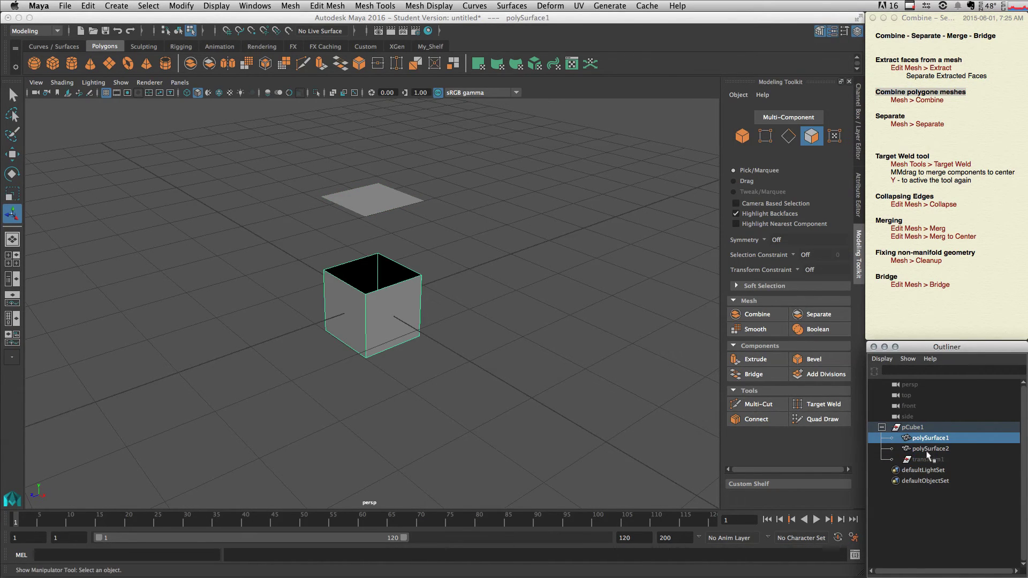
left_click(928, 449)
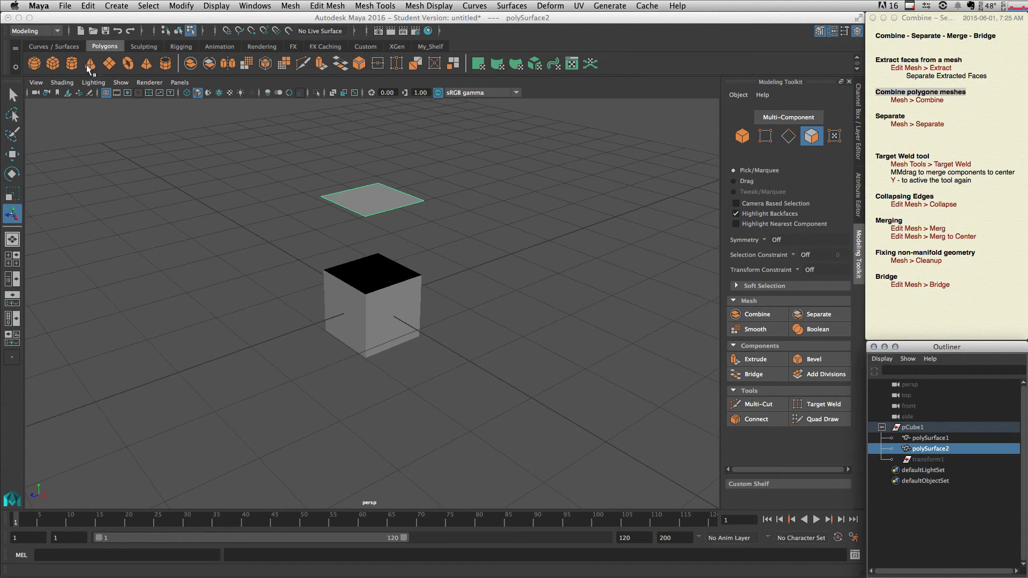
left_click(66, 7)
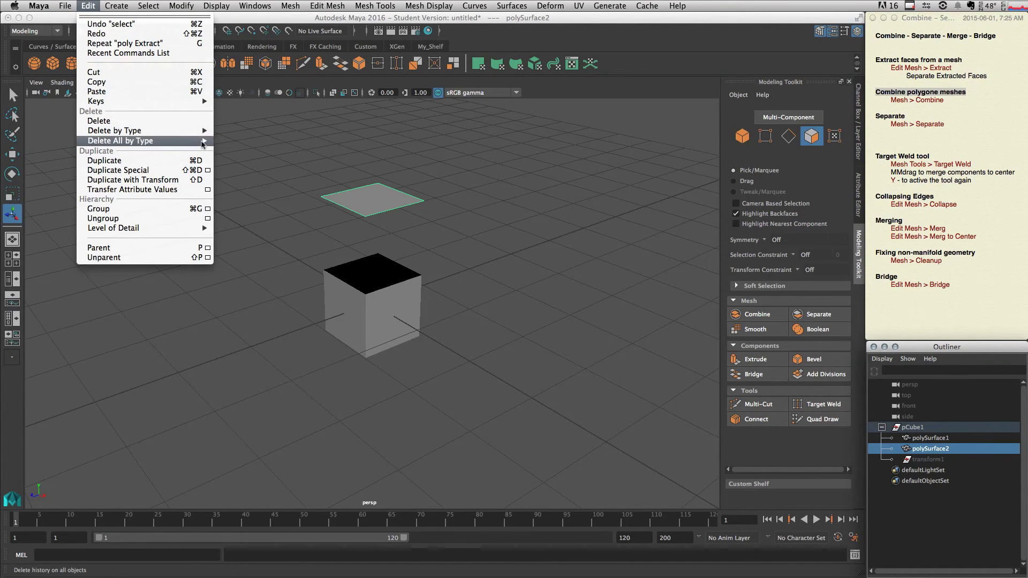
Delete all history, then select polySurface2 and polySurface1 in the Outliner.
mouse_move(121, 140)
left_click(239, 147)
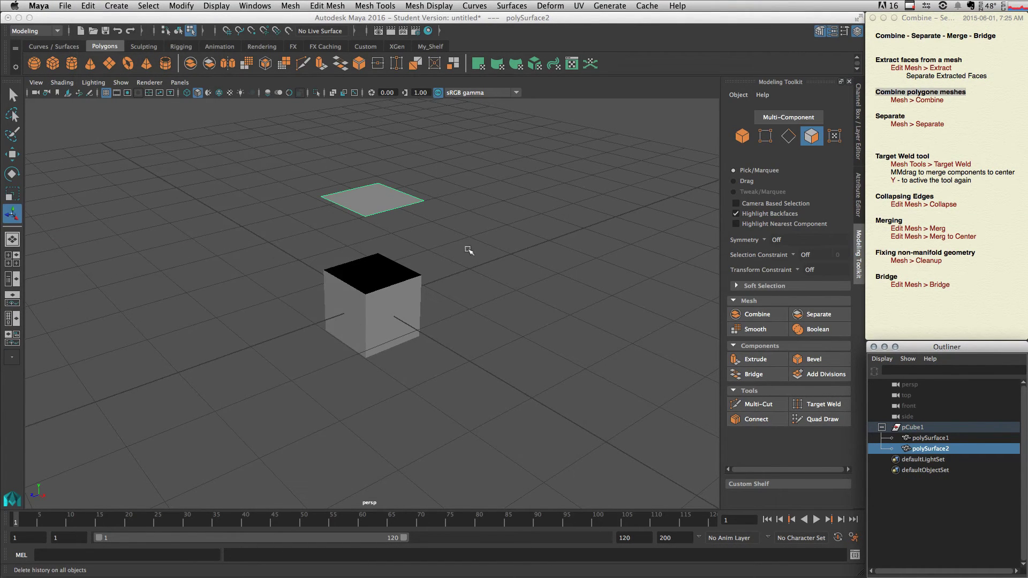
left_click(481, 269)
left_click(936, 438)
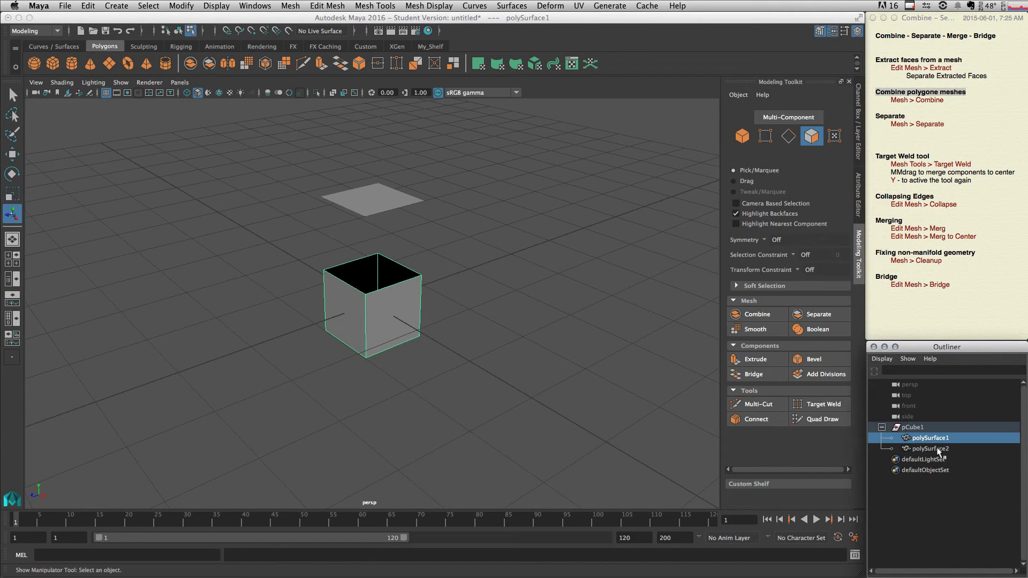
left_click(915, 438)
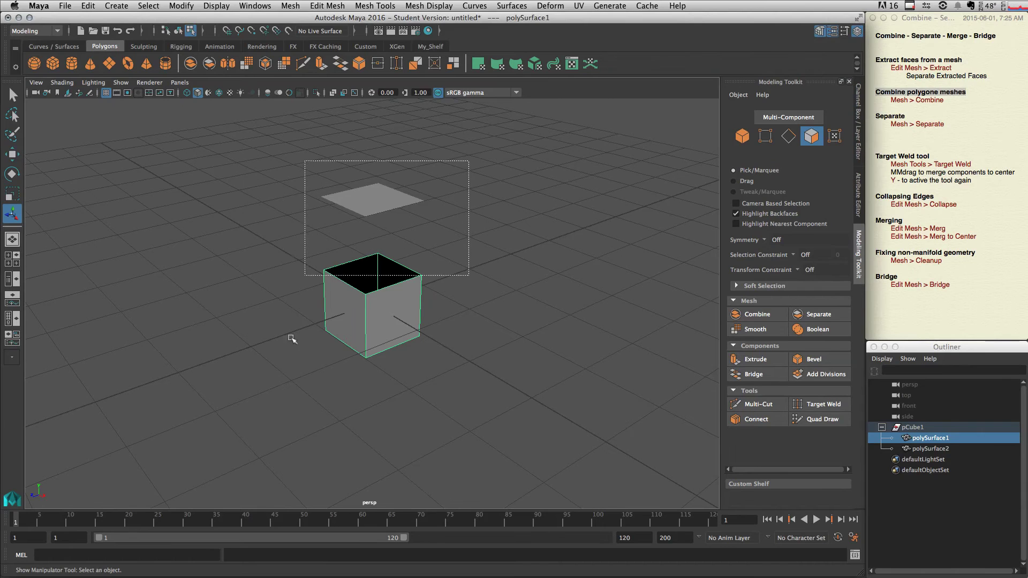
left_click_drag(468, 161, 281, 357)
left_click_drag(482, 147, 293, 392)
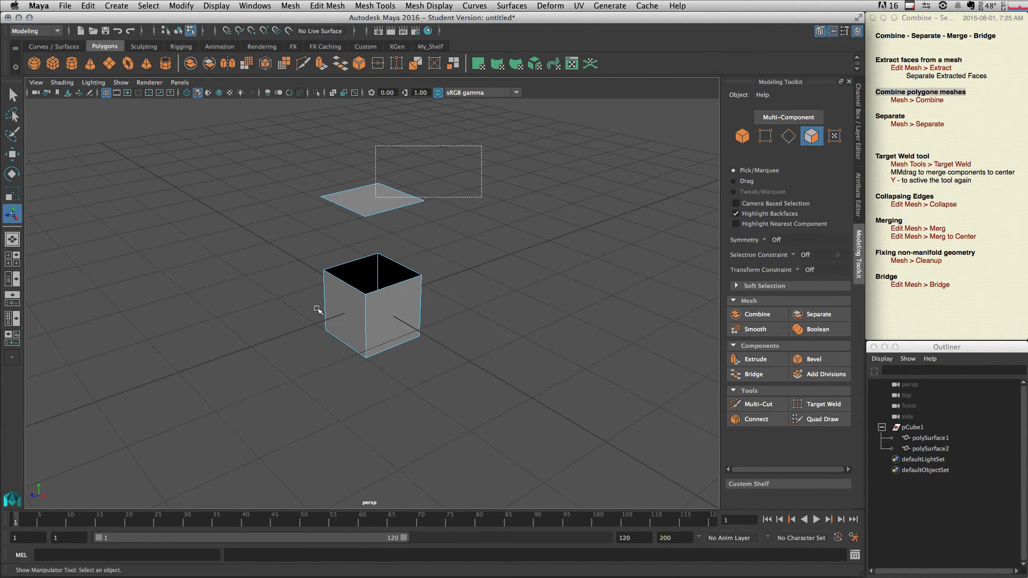
left_click(893, 100)
left_click_drag(890, 99, 951, 102)
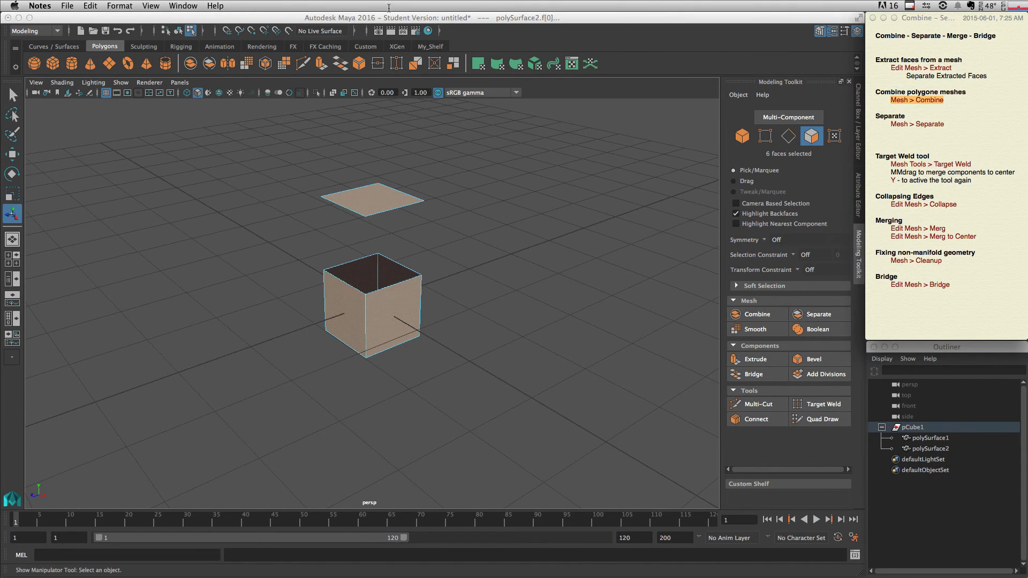
left_click(365, 20)
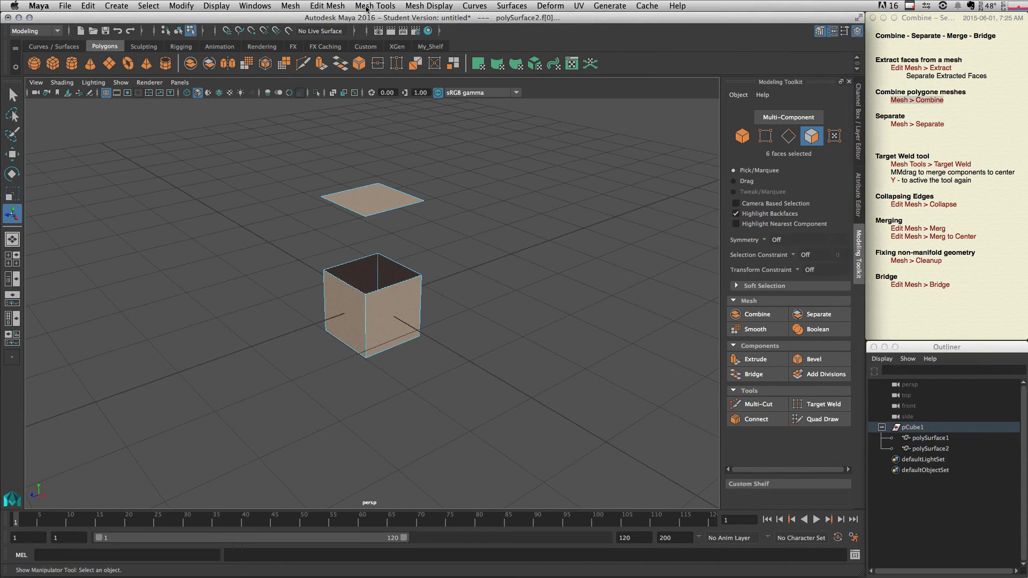
left_click(290, 6)
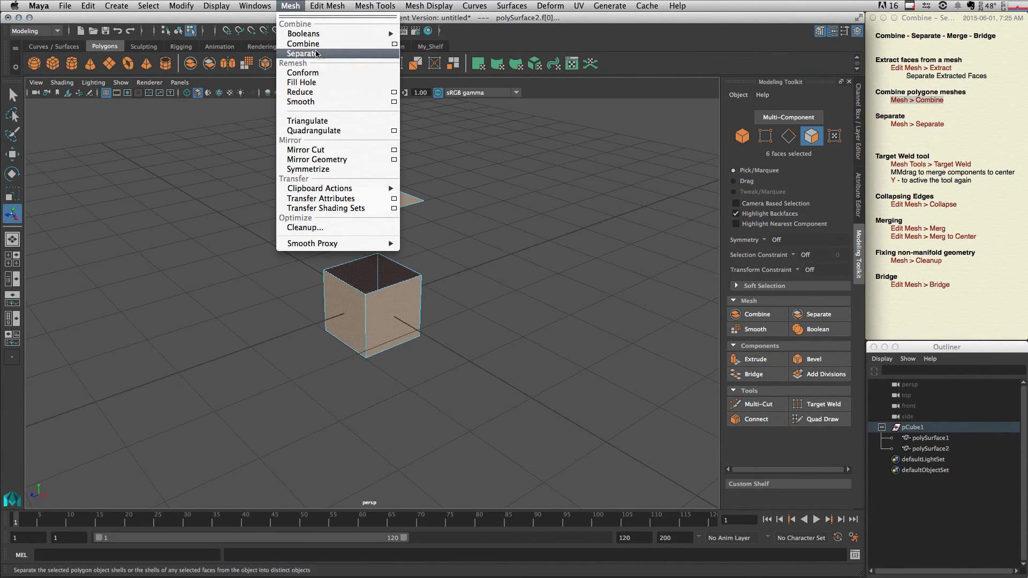
left_click(316, 44)
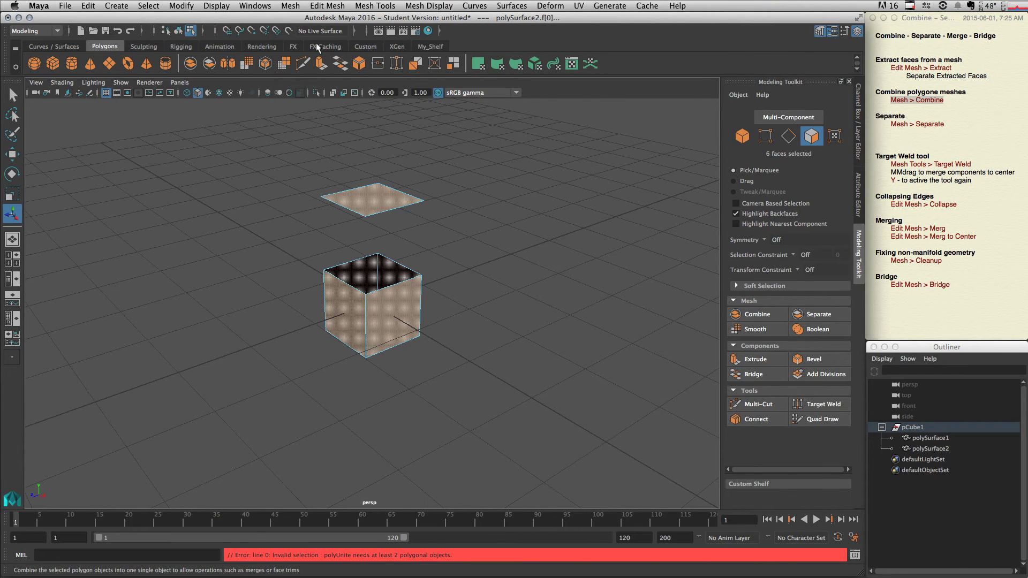
left_click(493, 196)
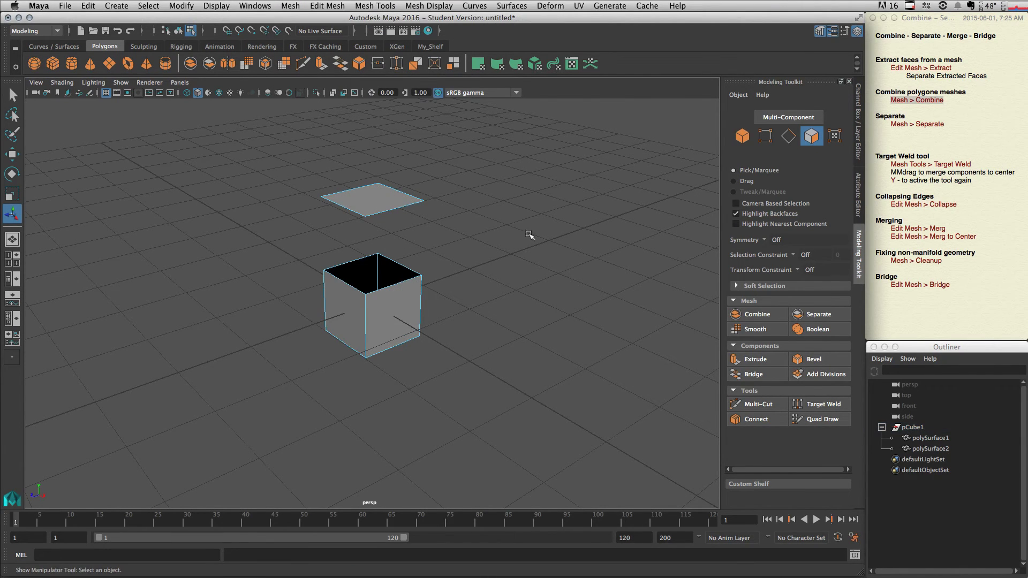
right_click_drag(385, 194, 424, 182)
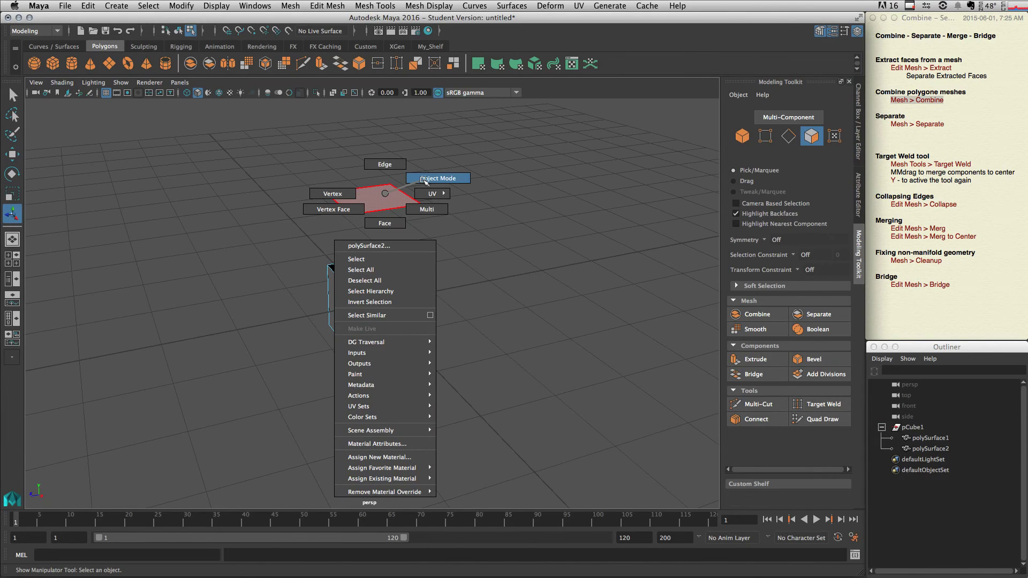
Marquee-select the cube and plane and combine them with Mesh > Combine.
left_click_drag(532, 155, 223, 363)
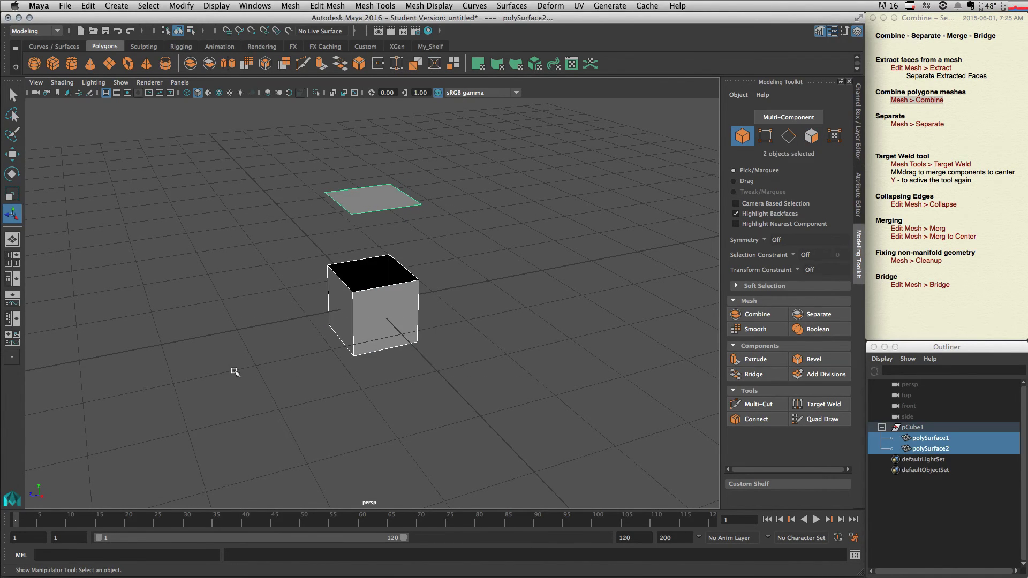
left_click(289, 5)
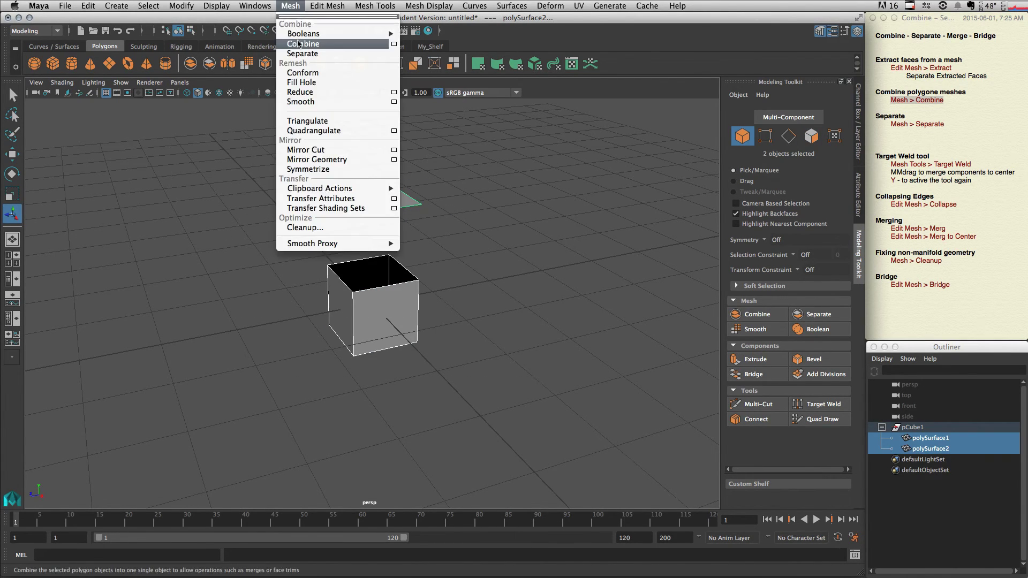
left_click(299, 45)
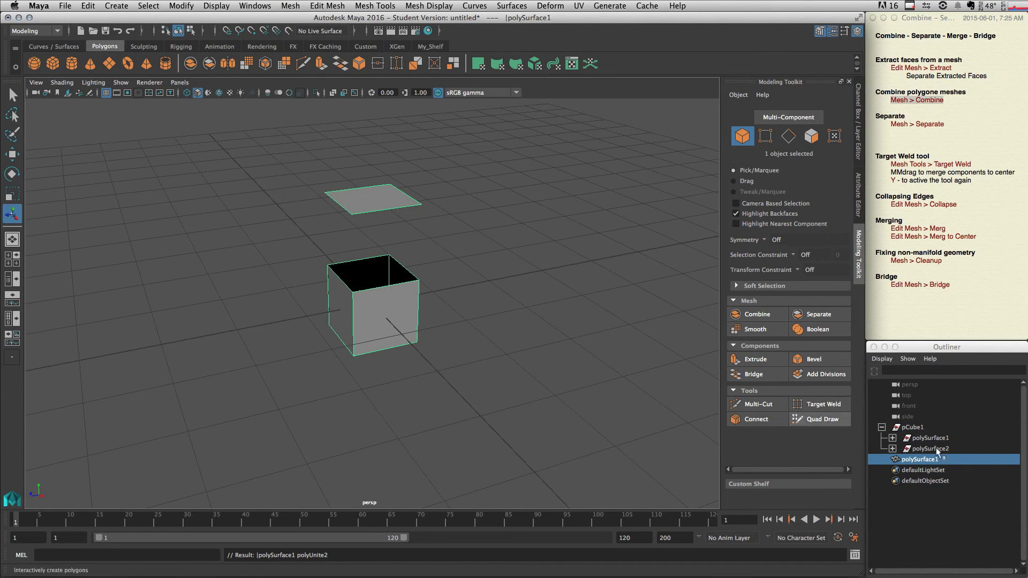
left_click(65, 5)
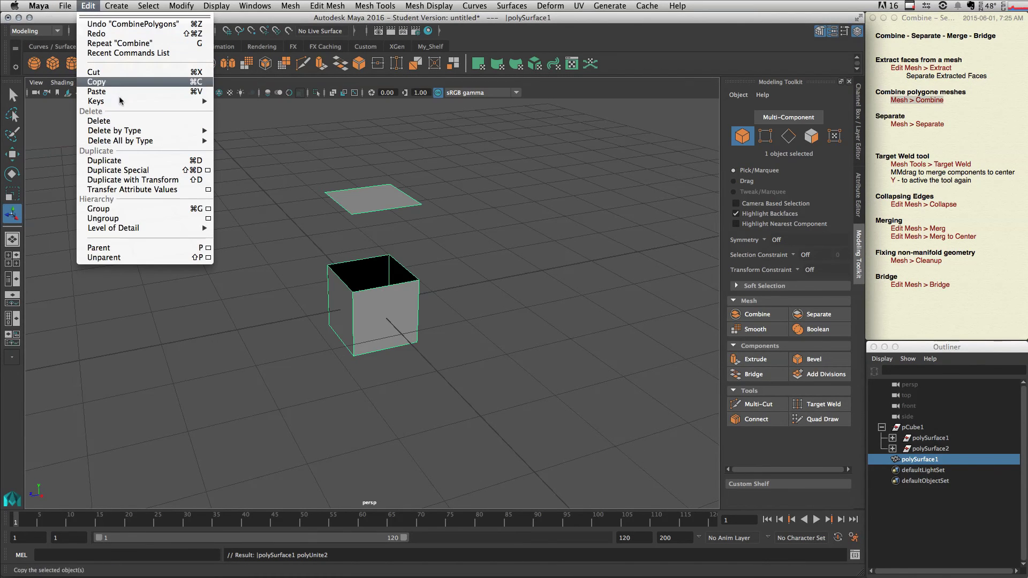
Delete all history, then reselect the combined polySurface1 mesh.
mouse_move(114, 130)
left_click(245, 135)
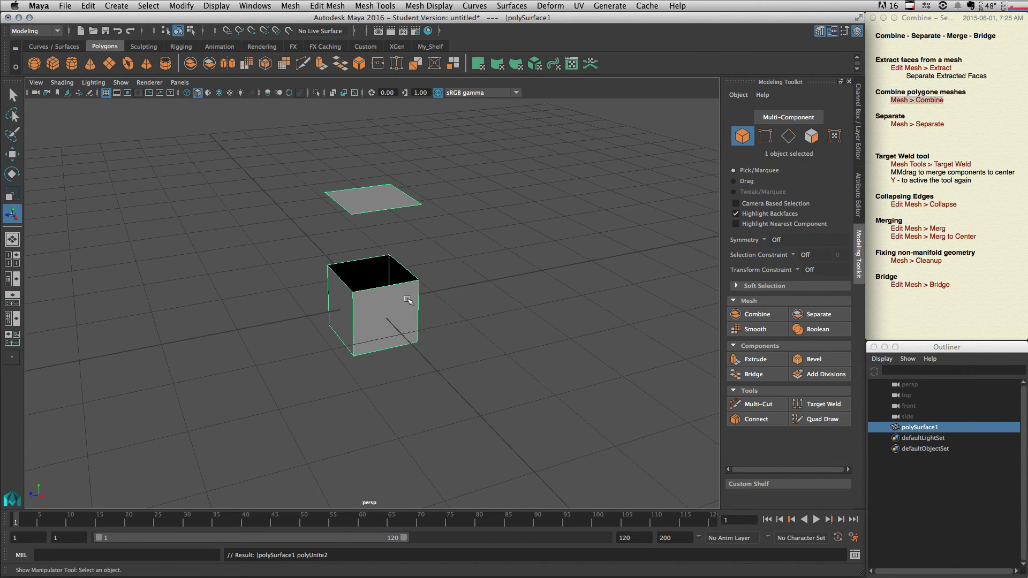
left_click(434, 303)
left_click(394, 314)
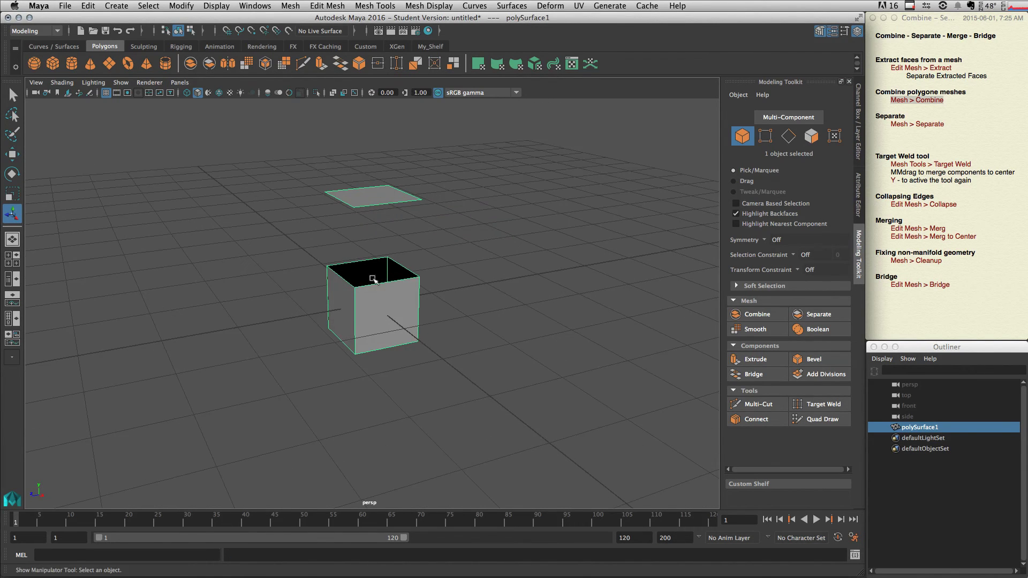
mouse_move(476, 334)
left_mouse_down("alt")
mouse_move(490, 324)
mouse_move(476, 330)
left_mouse_up("alt")
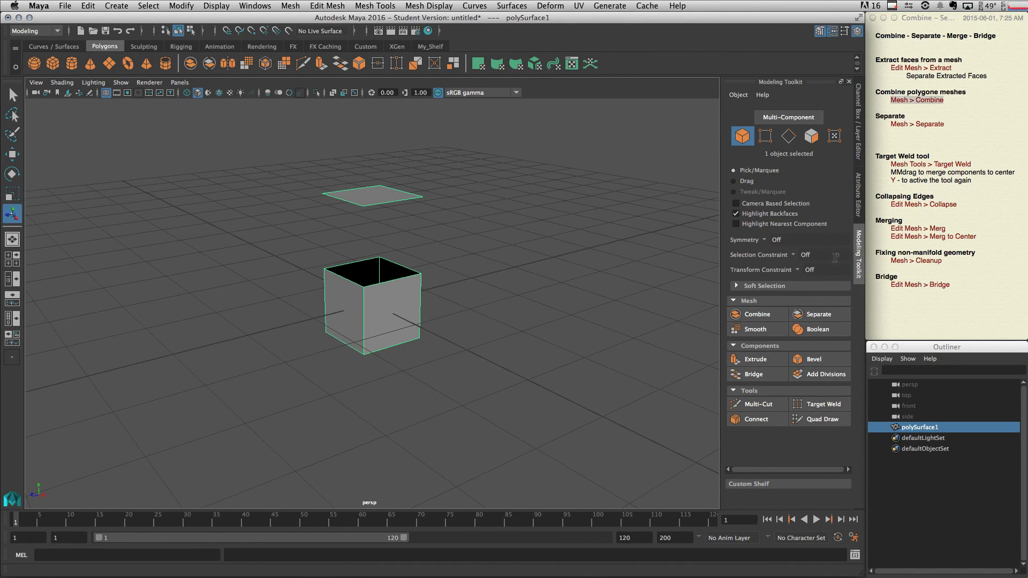
left_click(819, 32)
left_click(819, 32)
left_click(889, 118)
left_click_drag(877, 117, 905, 118)
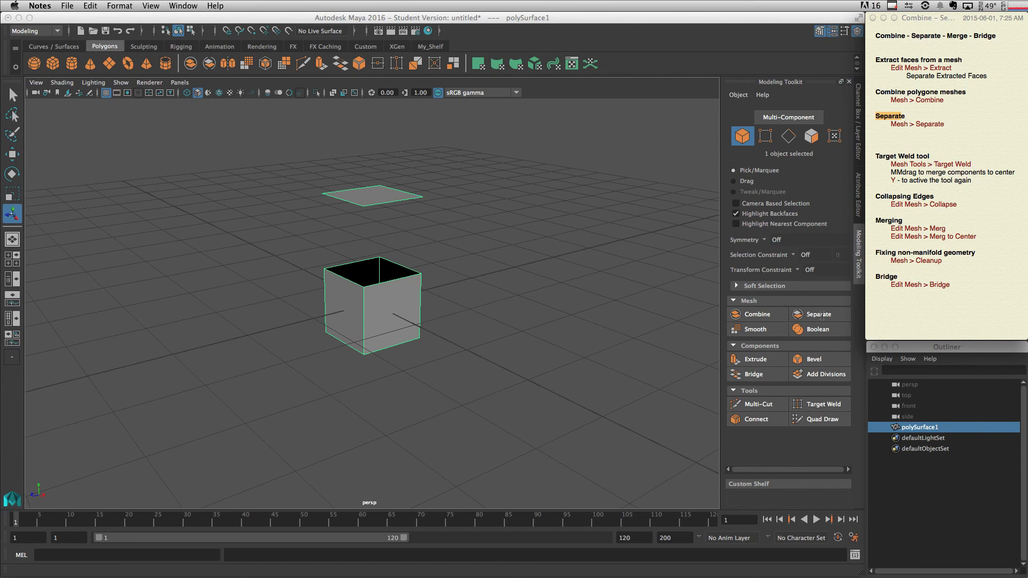
left_click(435, 271)
Apply Separate from the Modeling Toolkit and highlight the Mesh > Separate note.
left_click_drag(410, 284, 425, 273, "alt")
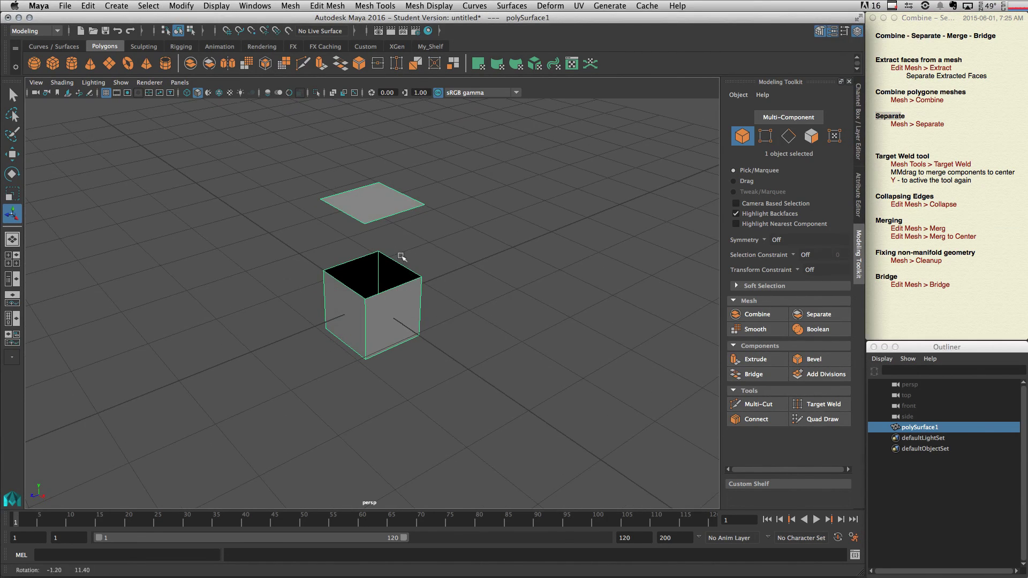
left_click(815, 320)
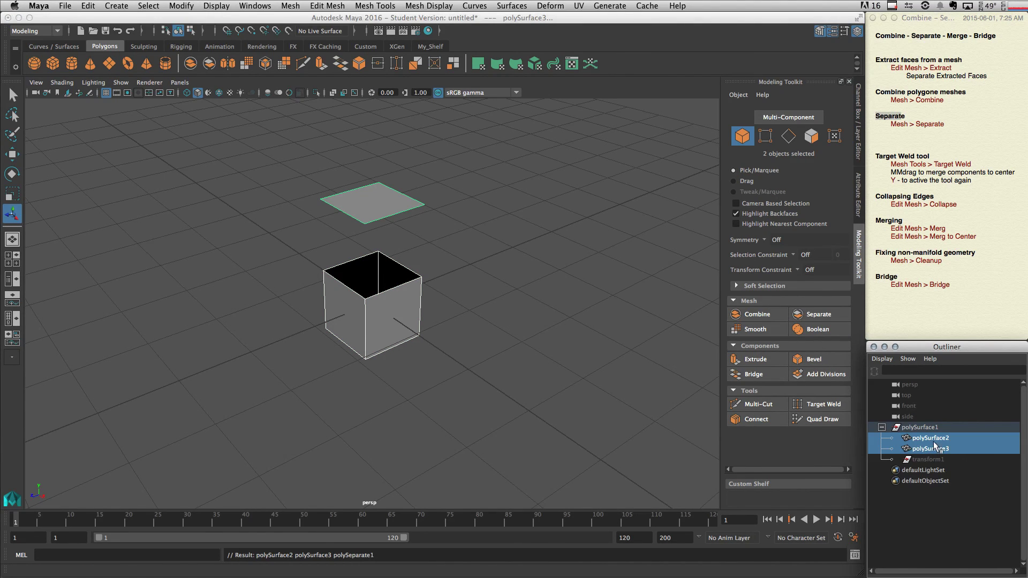
left_click(916, 126)
left_click_drag(890, 124, 956, 125)
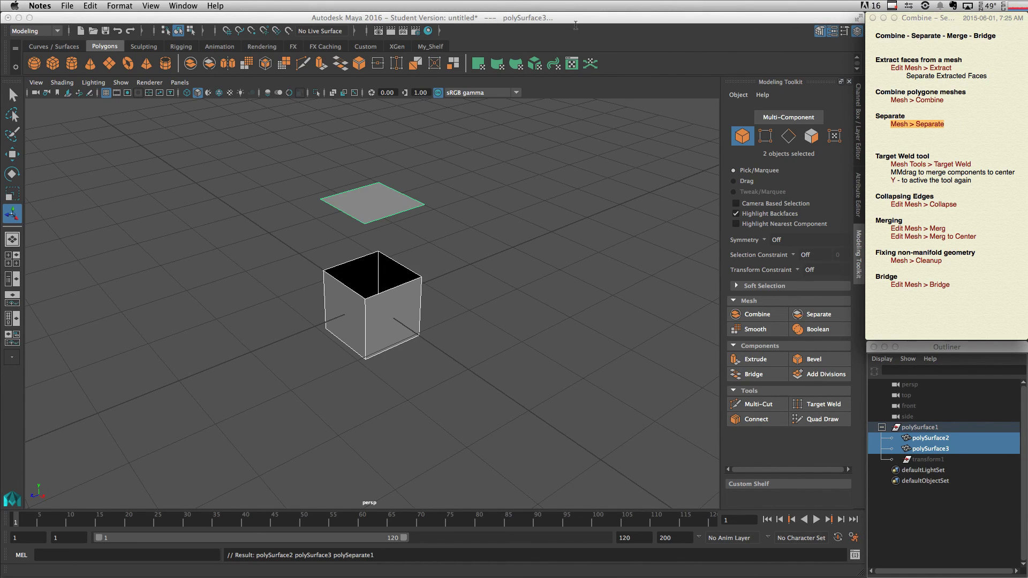
left_click(287, 7)
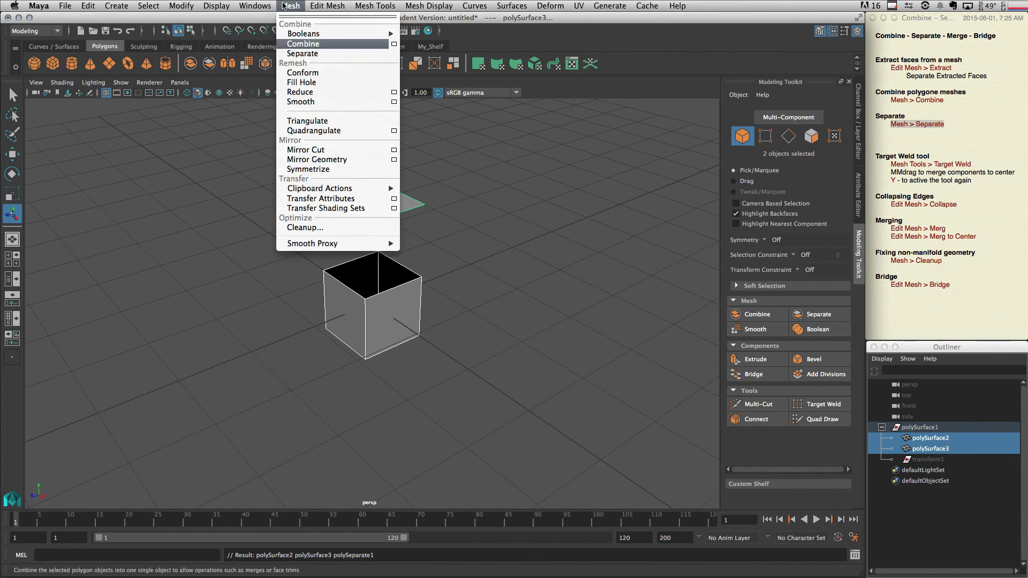